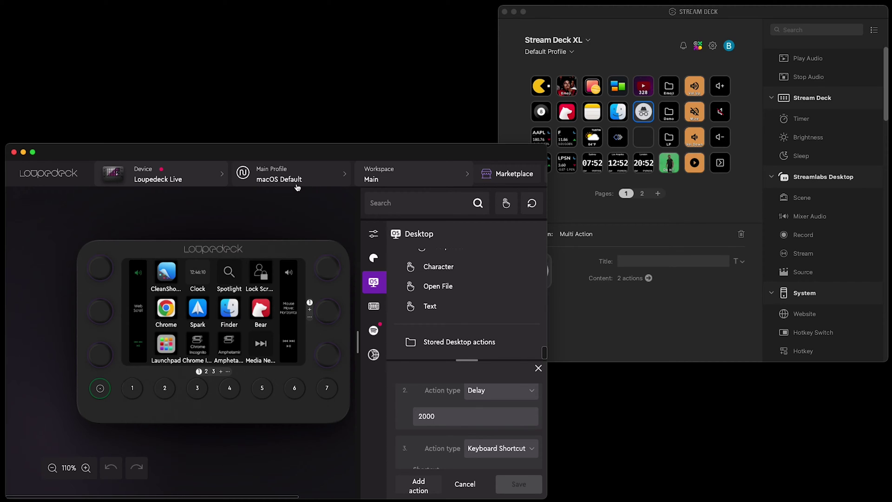
Show the Loupedeck Live's second tile page with Siri, Spotify, YouTube and Firefox.
mouse_move(230, 273)
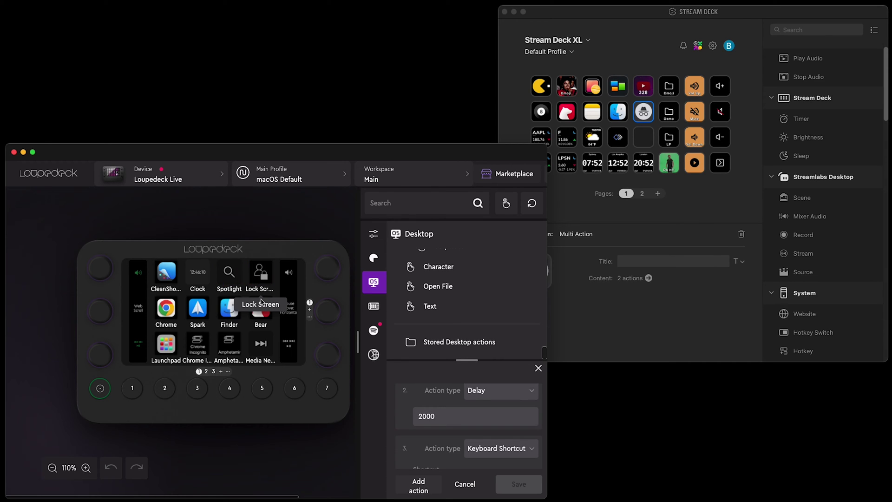
mouse_move(194, 357)
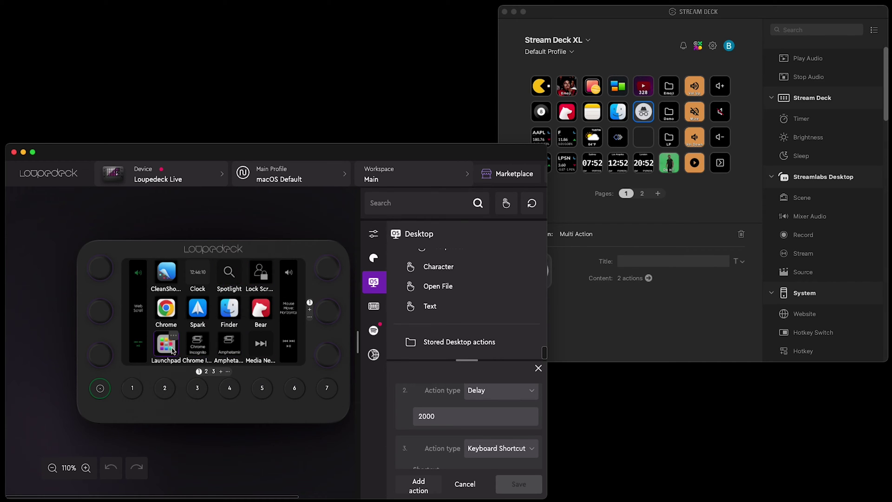
mouse_move(223, 330)
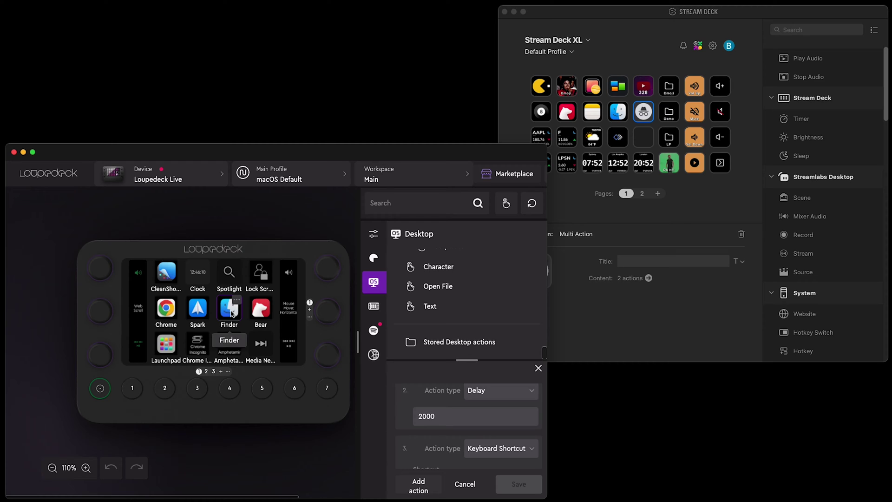
left_click(206, 372)
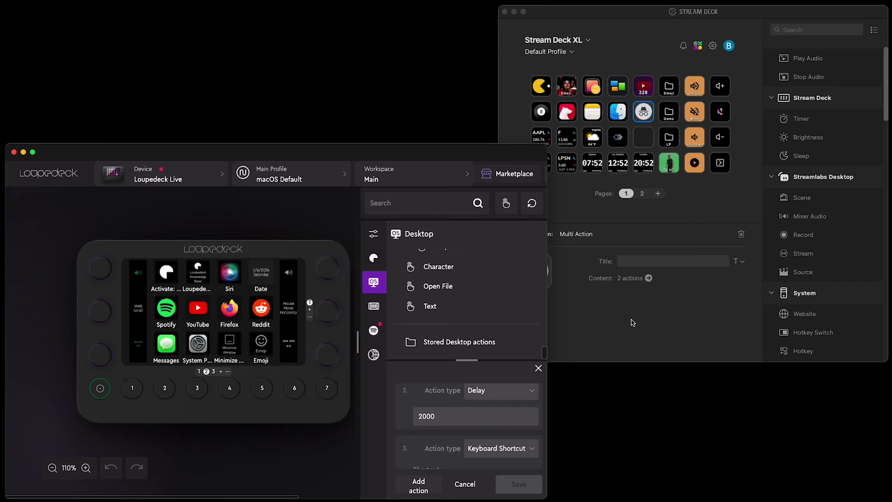
View Stream Deck's Finder key, return Loupedeck to page 1, then view the Mission Control key's settings.
left_click(631, 60)
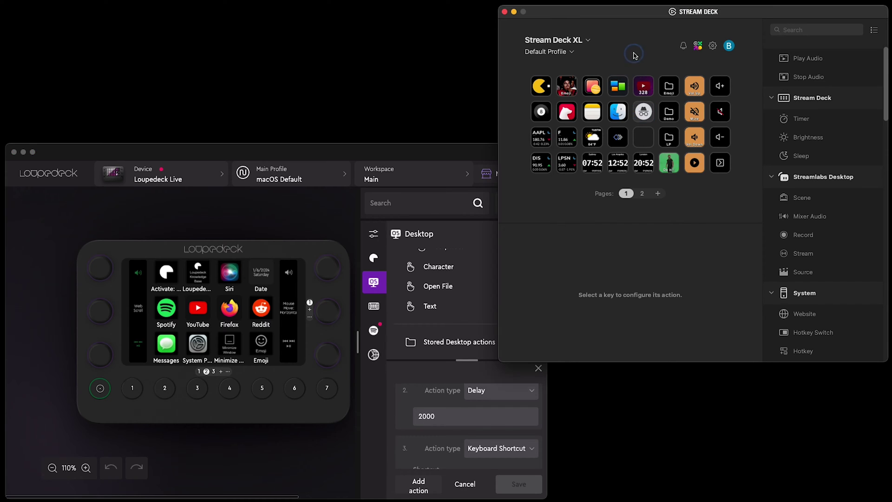
left_click(626, 116)
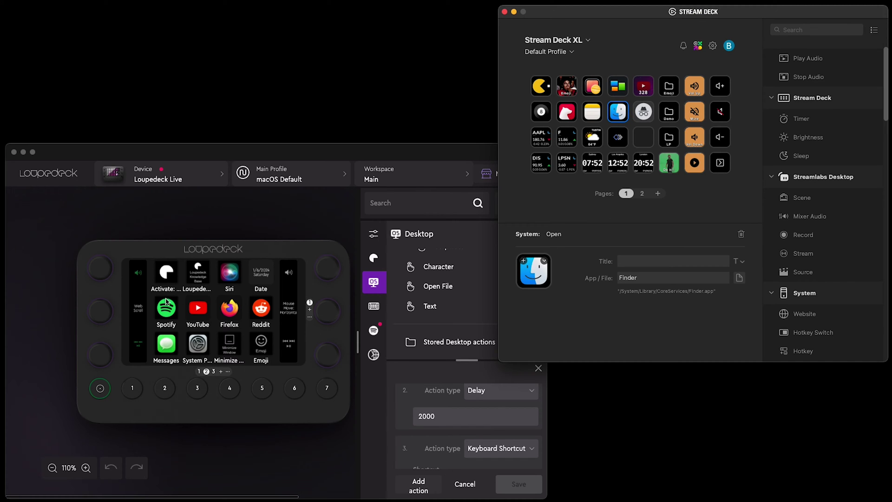
left_click(185, 379)
left_click(199, 372)
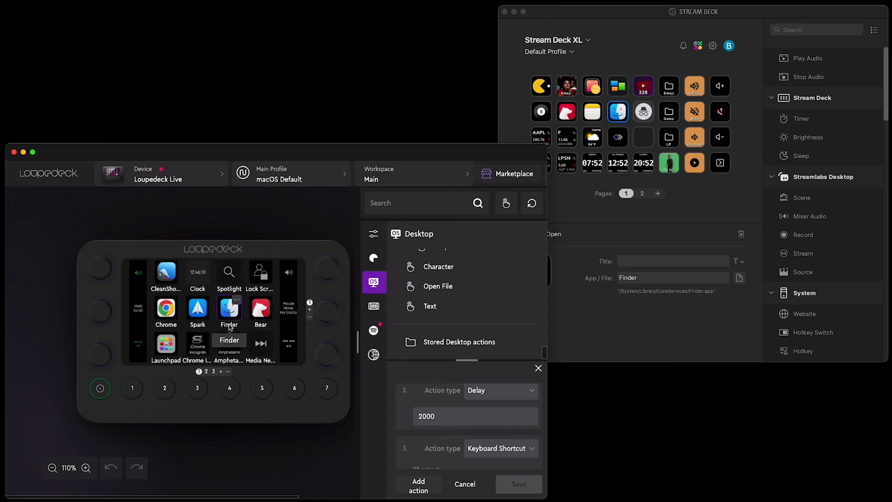
left_click(563, 239)
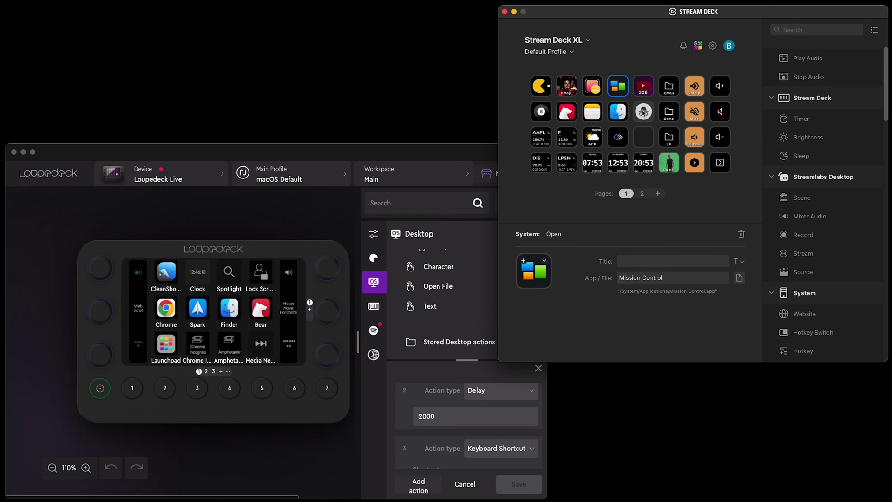
Expand the Incognito multi-action's steps and view its Incognito hotkey set to ⇧⌘N.
left_click(643, 113)
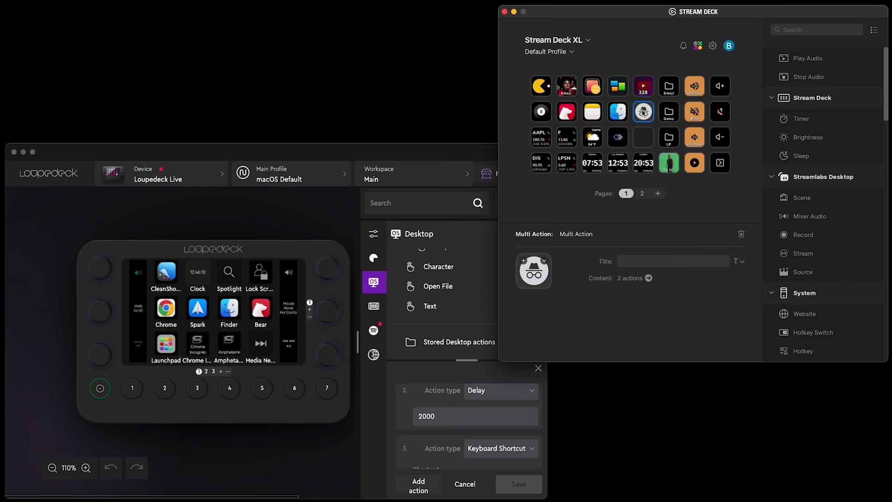
left_click(648, 278)
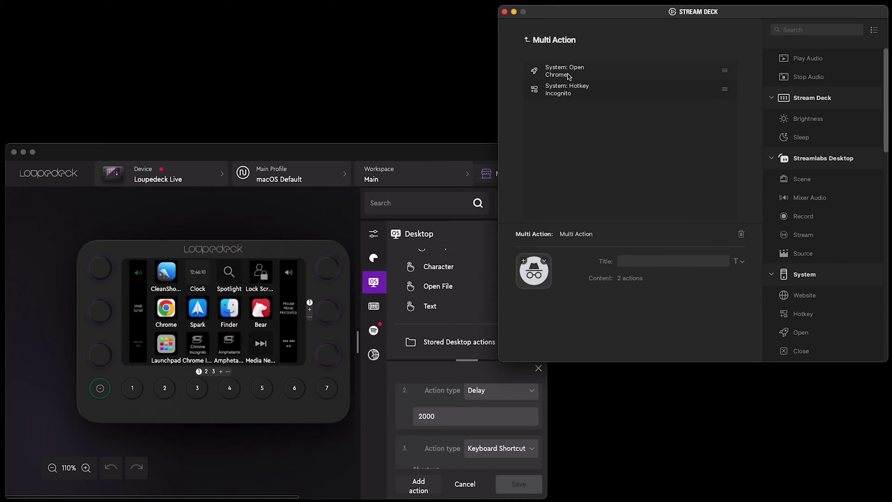
left_click(602, 74)
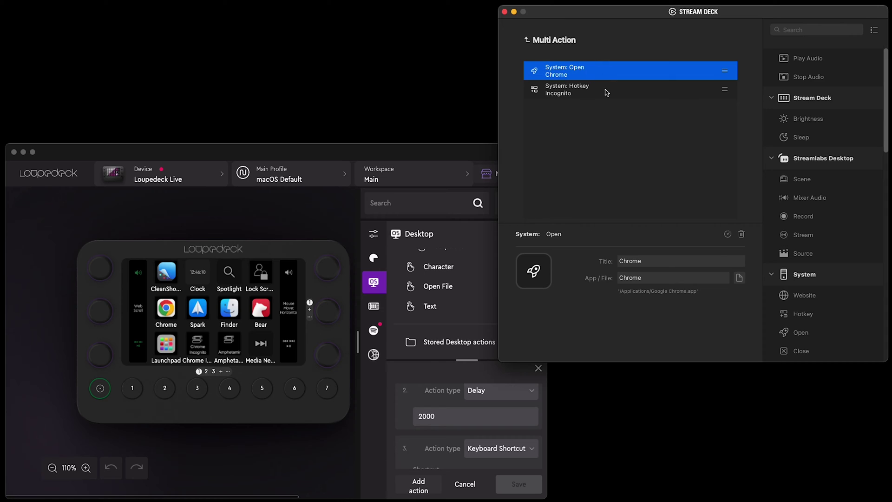
left_click(595, 96)
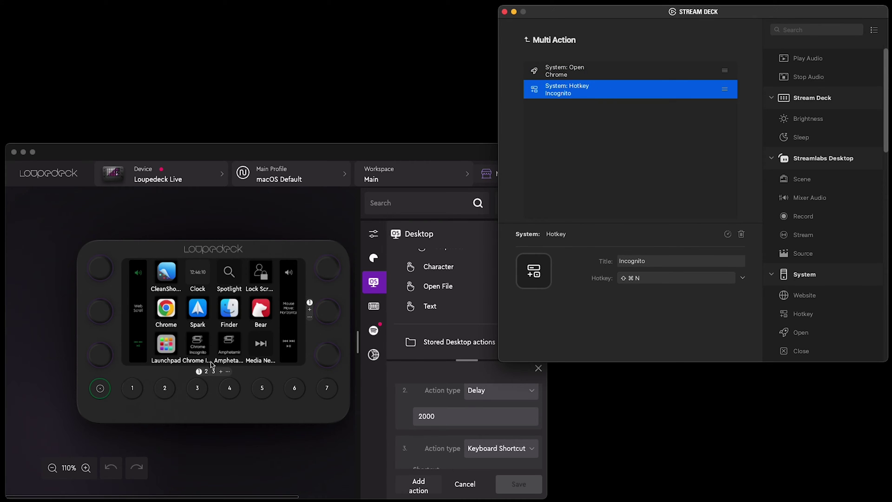
left_click(212, 412)
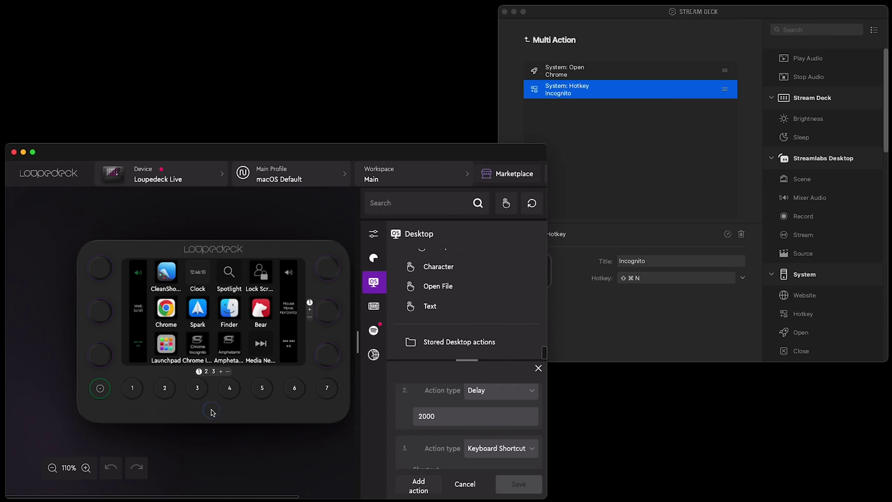
Review the Custom Chrome Incognito steps: open Chrome, 2000 delay, Cmd+Shift+N shortcut.
left_click(196, 347)
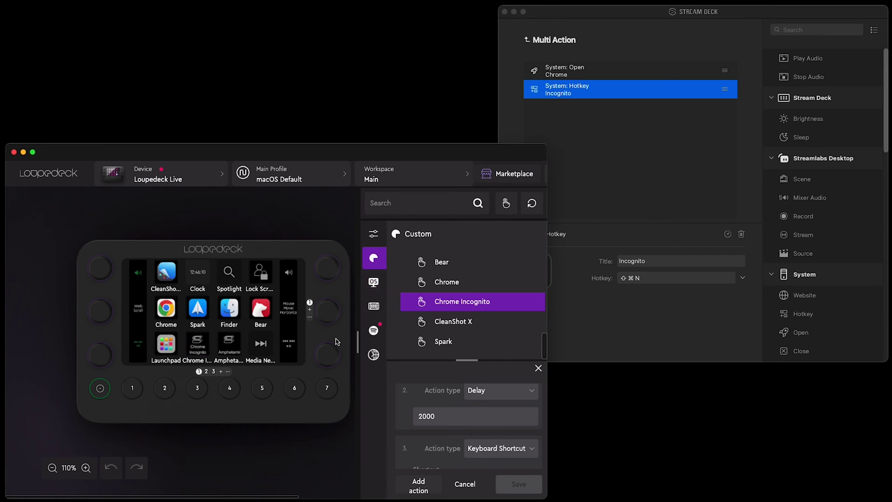
scroll(472, 417, "down", 2)
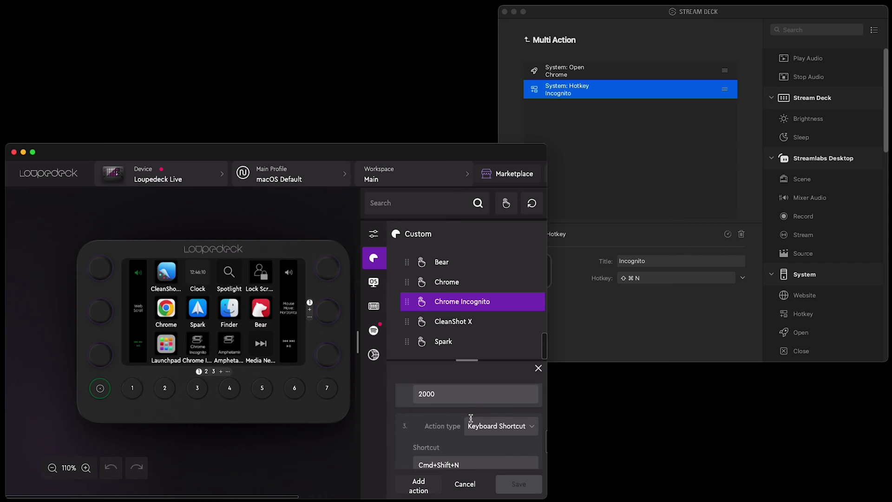
scroll(471, 418, "up", 3)
scroll(471, 418, "up", 3)
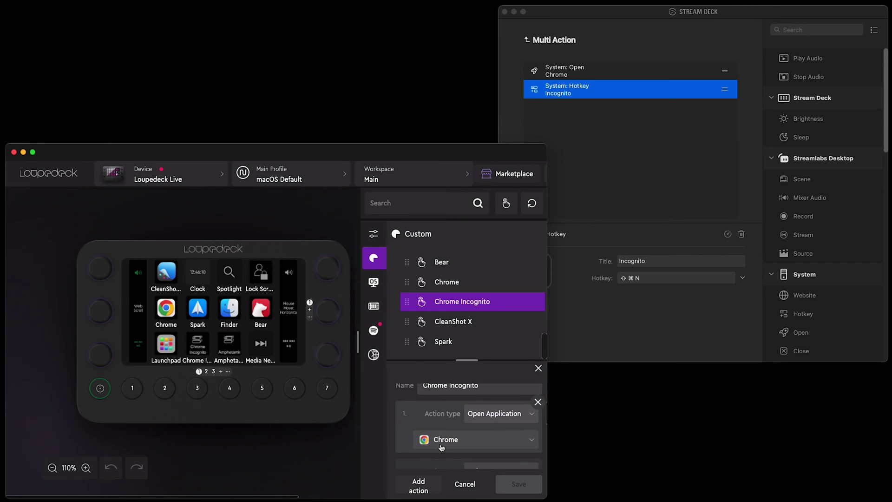
scroll(442, 447, "down", 3)
scroll(444, 447, "down", 2)
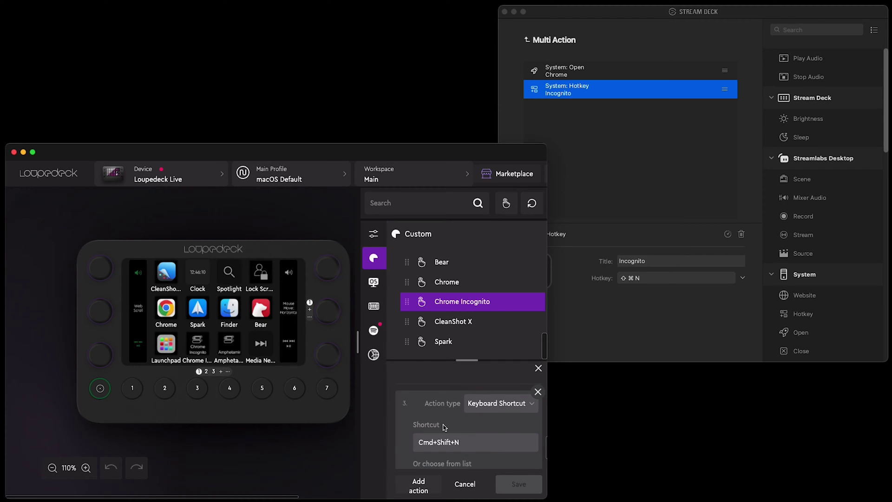
scroll(444, 426, "up", 1)
scroll(444, 427, "up", 2)
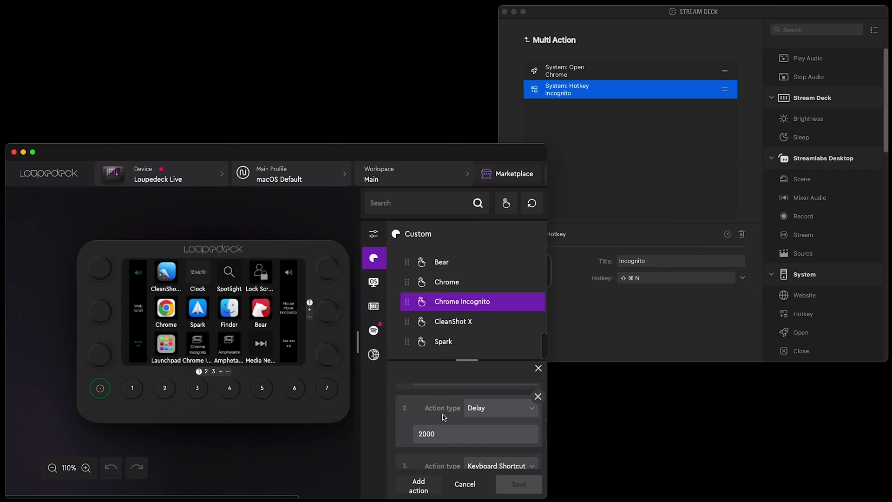
scroll(443, 417, "down", 3)
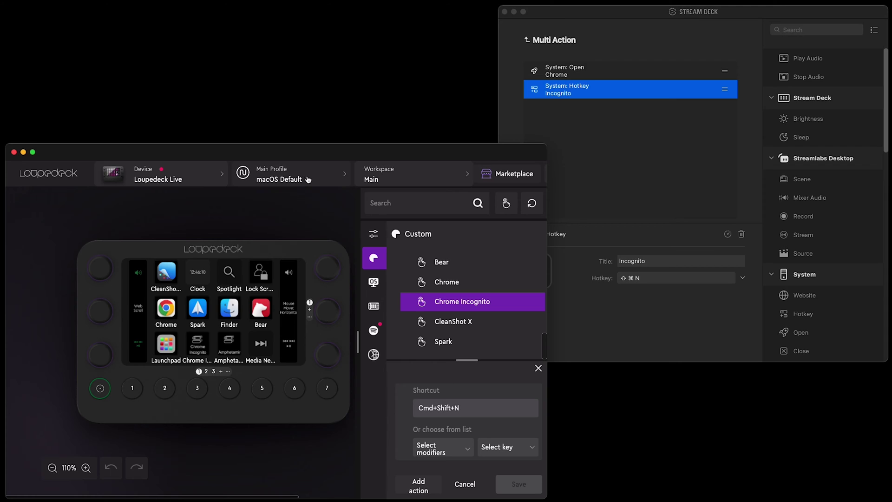
left_click(307, 179)
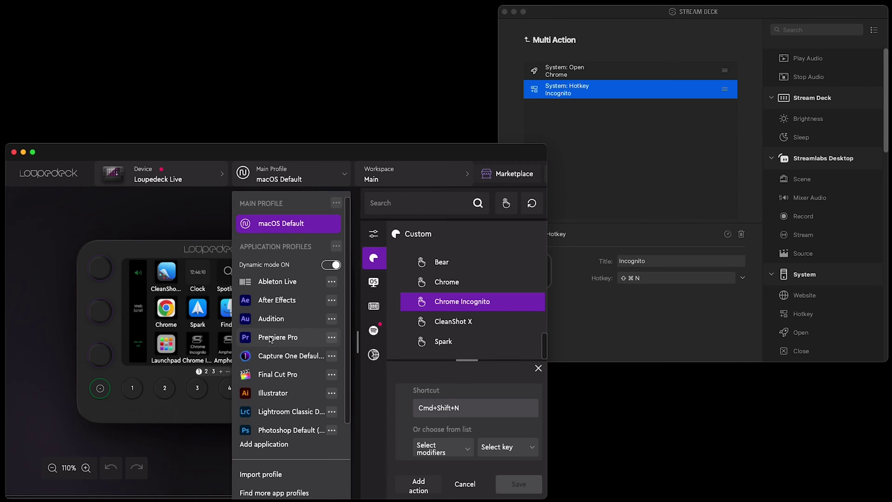
left_click(656, 332)
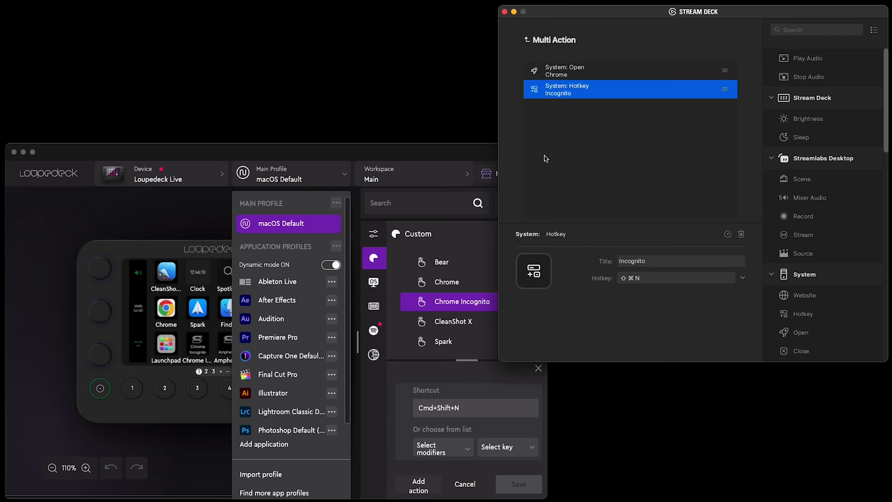
left_click(527, 40)
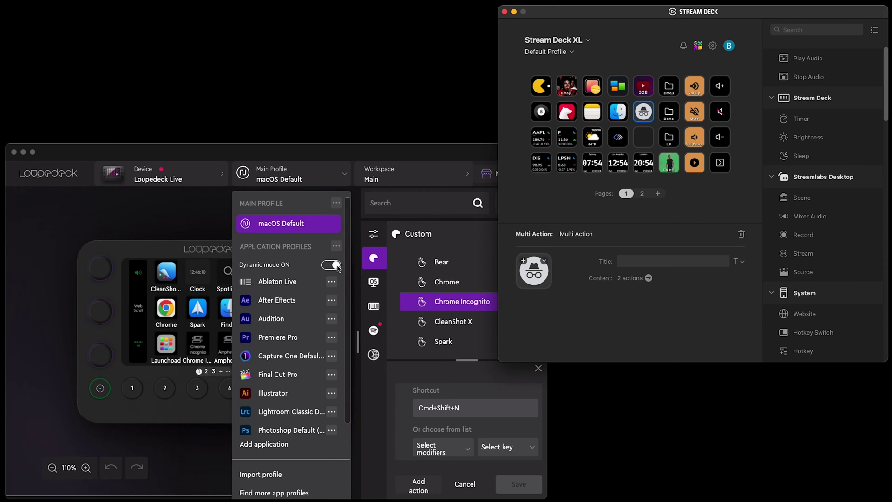
Load the Premiere Pro profile, with Undo, Mark In and Mark Out keys on HOME.
left_click(270, 339)
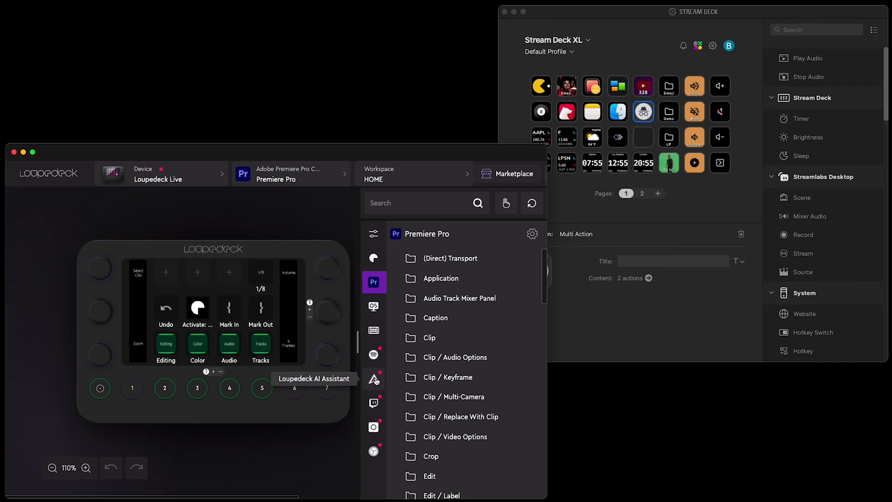
left_click(378, 381)
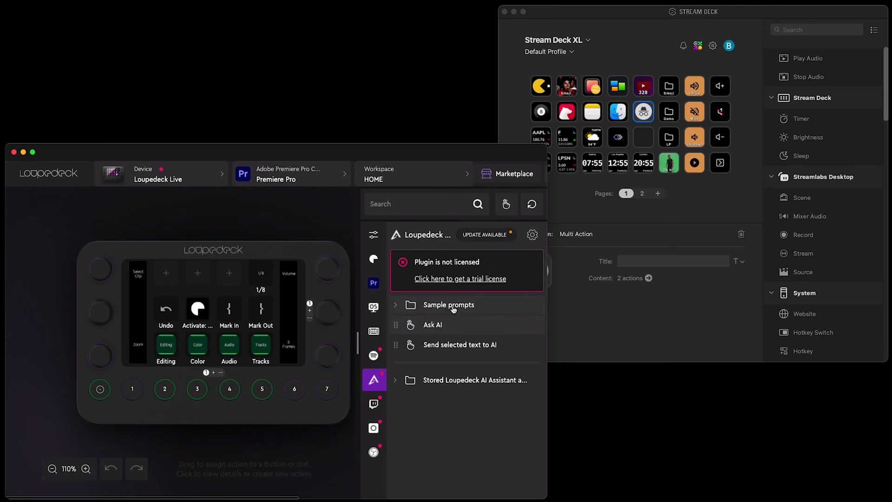
left_click(395, 305)
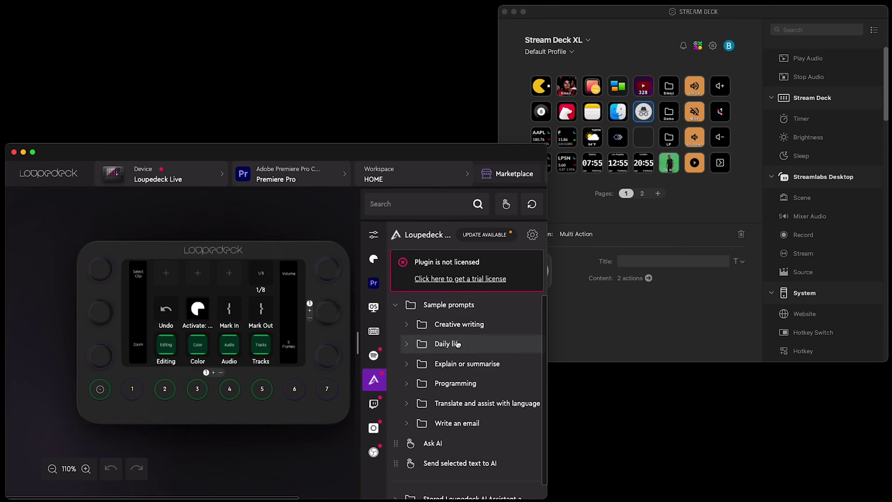
left_click(407, 363)
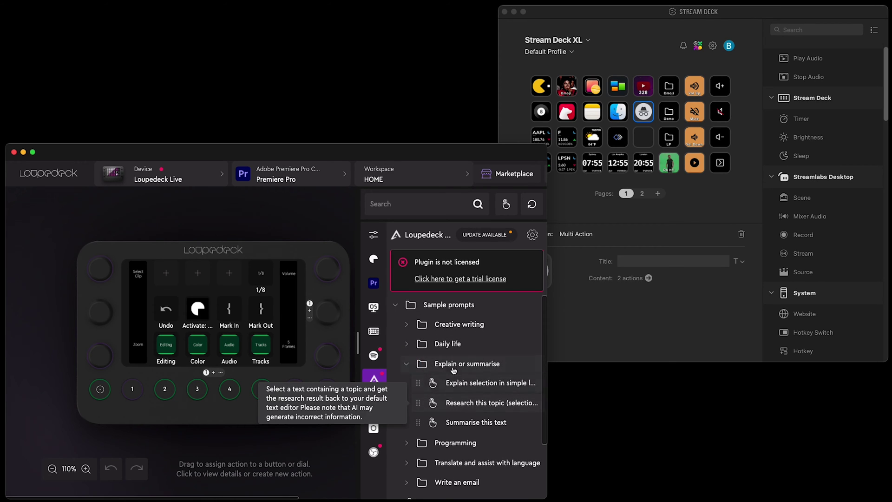
left_click(408, 344)
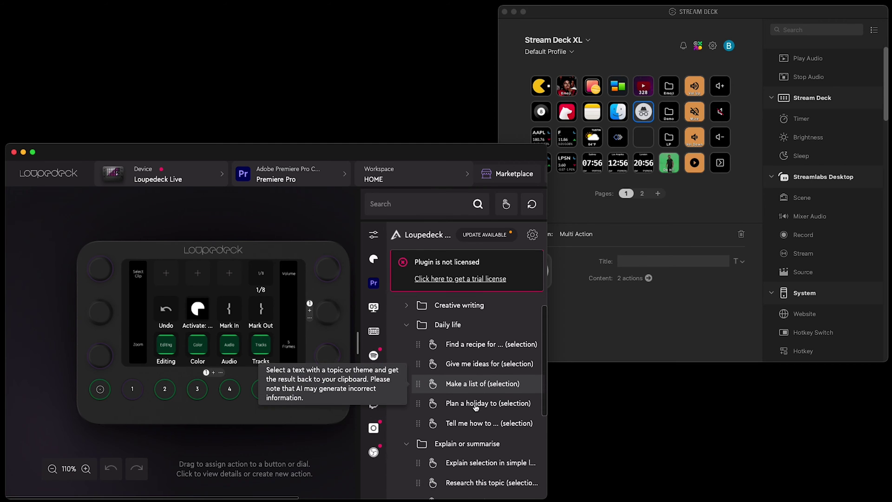
scroll(472, 353, "down", 3)
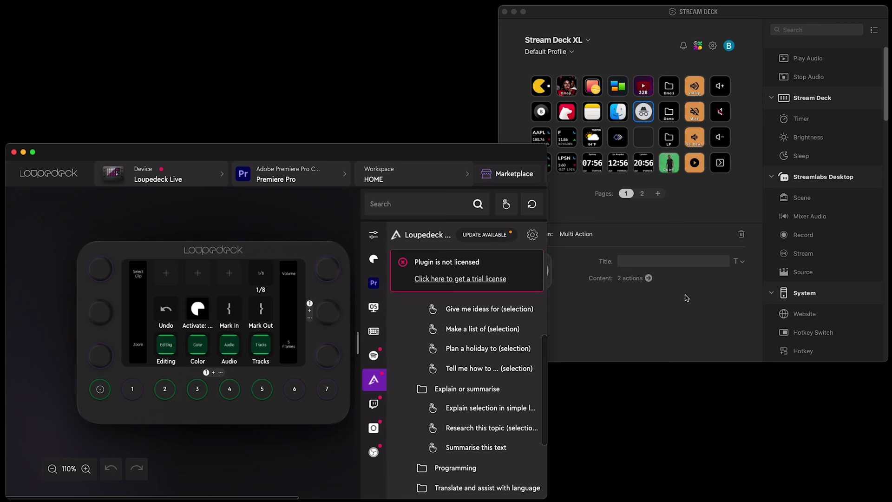
left_click(687, 297)
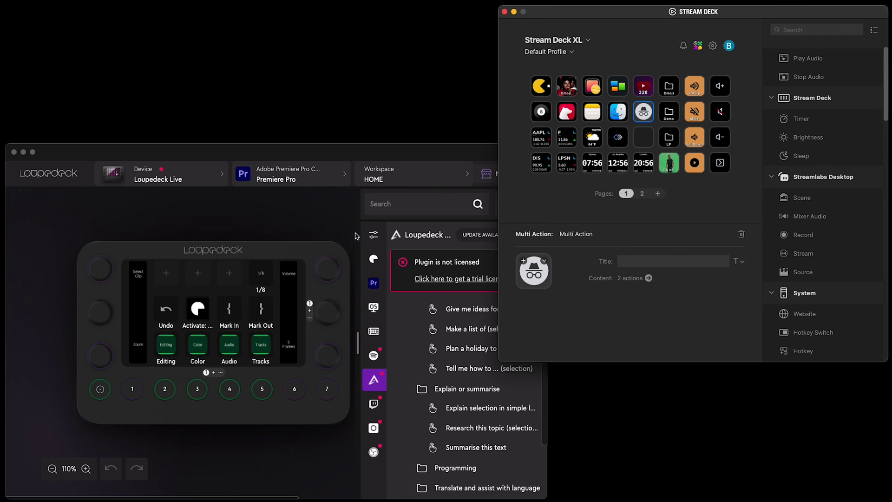
left_click(275, 246)
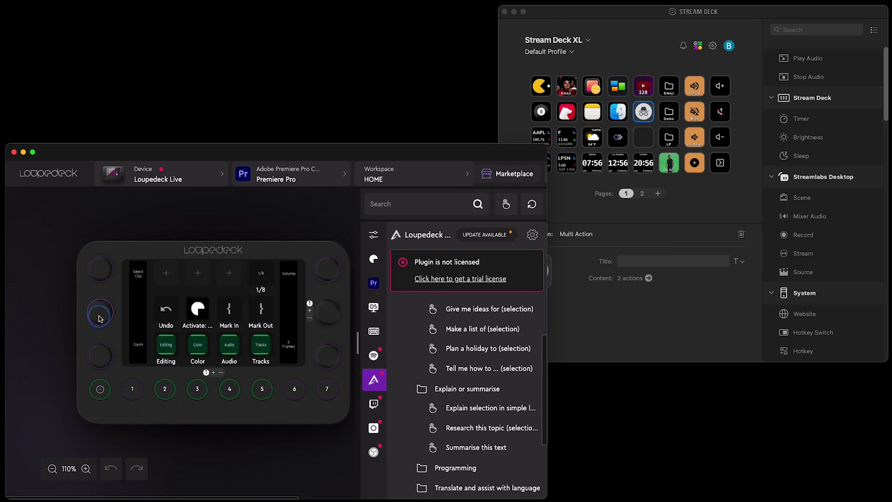
left_click(99, 318)
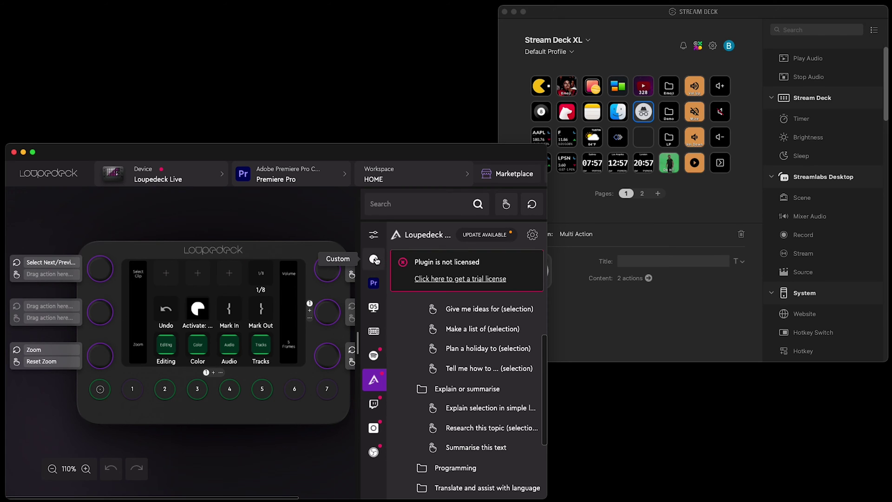
Browse the Desktop category of Loupedeck actions.
left_click(373, 307)
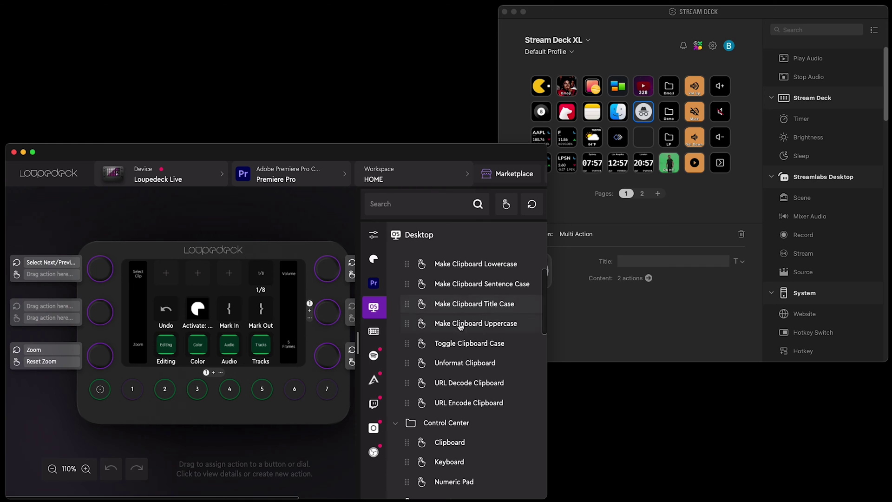
scroll(450, 350, "down", 15)
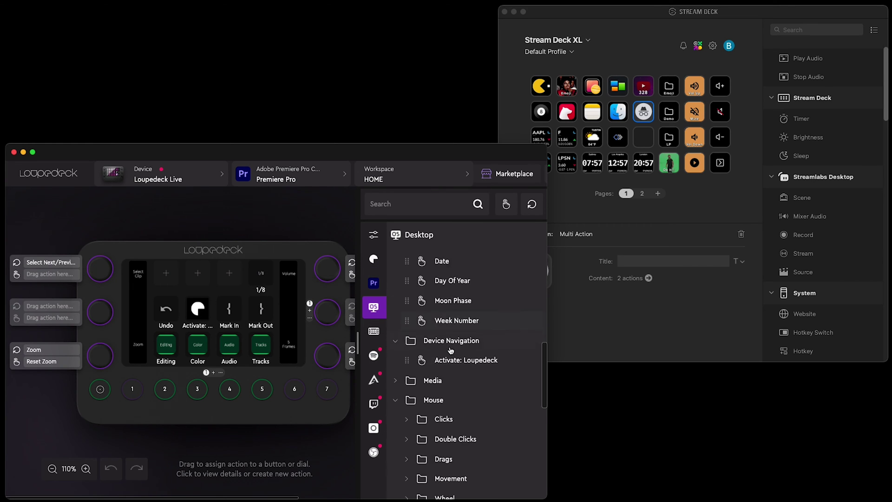
scroll(450, 350, "down", 8)
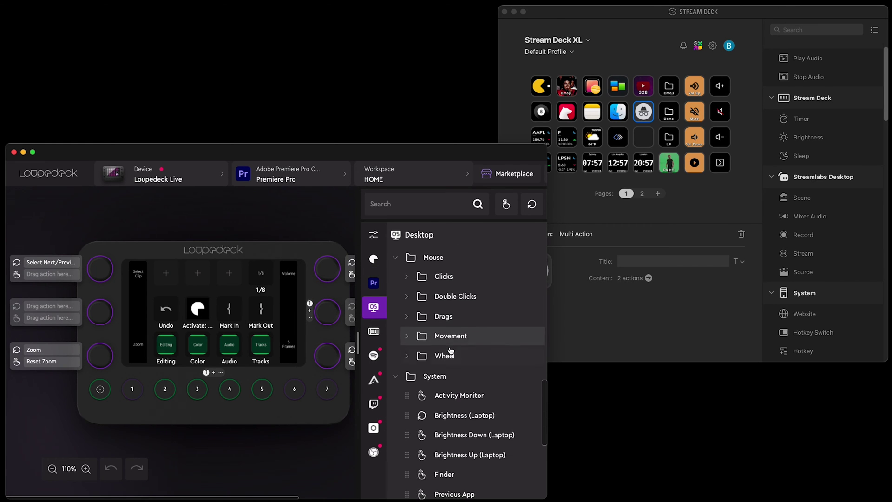
scroll(450, 349, "down", 6)
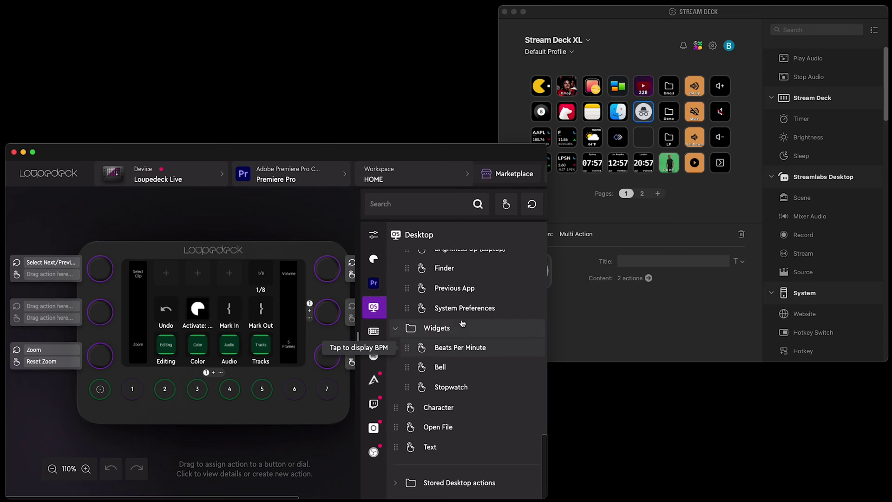
scroll(461, 334, "up", 1)
scroll(461, 335, "up", 7)
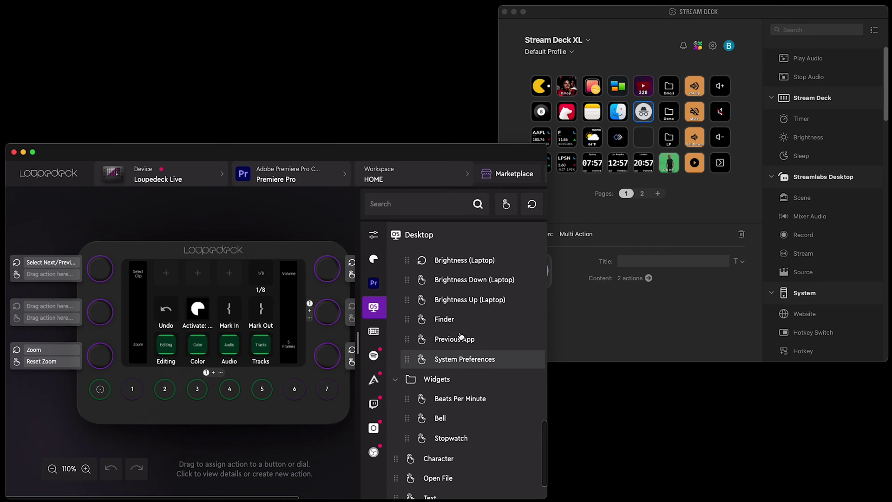
scroll(460, 336, "up", 2)
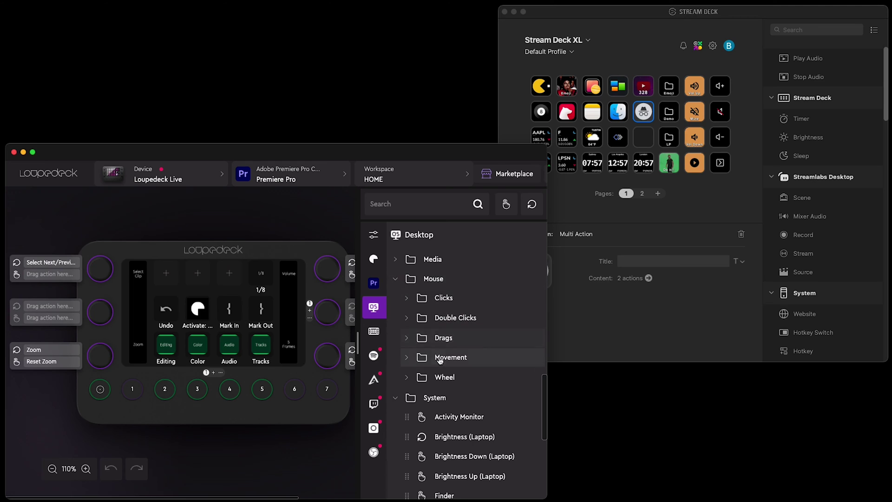
Expand Mouse > Movement, collapse Clipboard, and drag Mouse Move: Horizontal onto the middle-left dial.
left_click(407, 357)
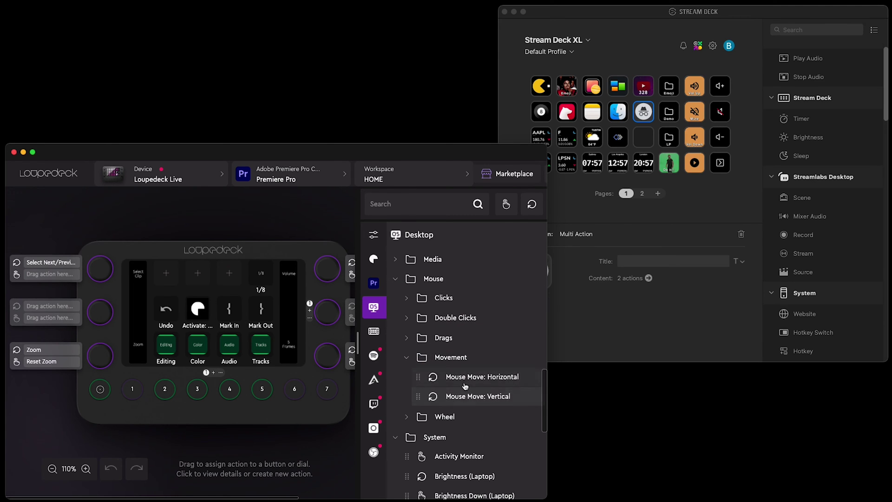
left_click(459, 376)
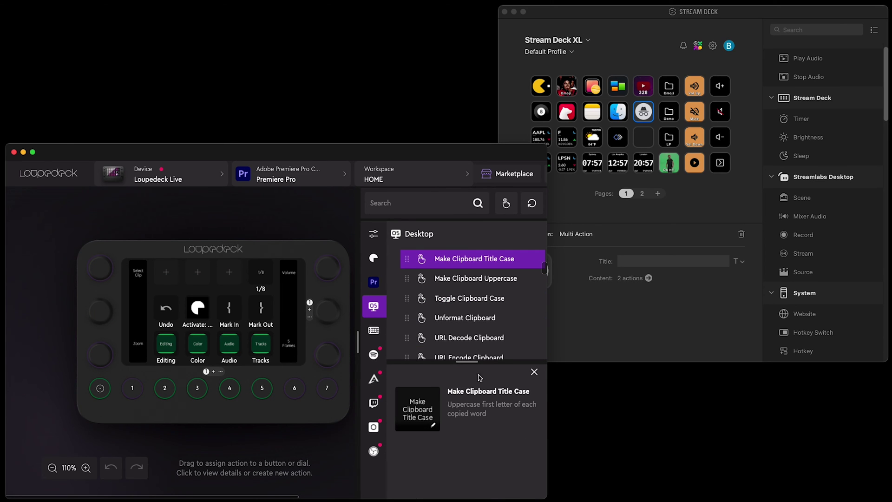
scroll(437, 279, "up", 5)
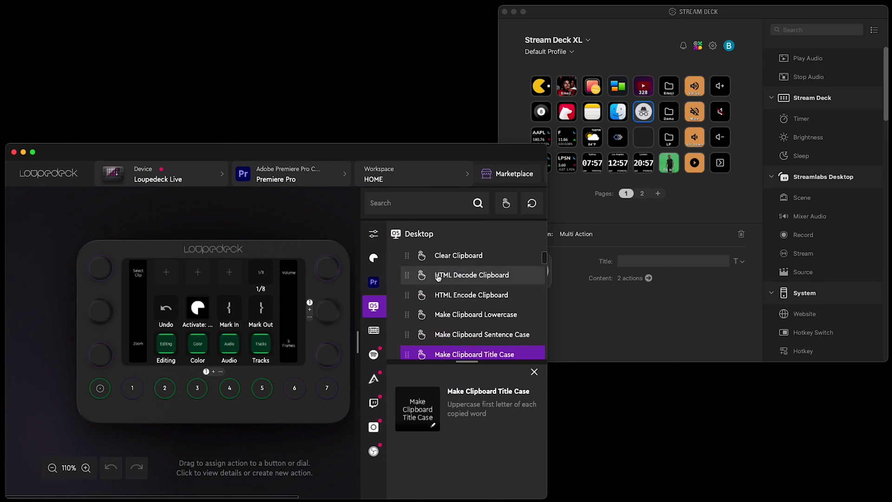
left_click(395, 258)
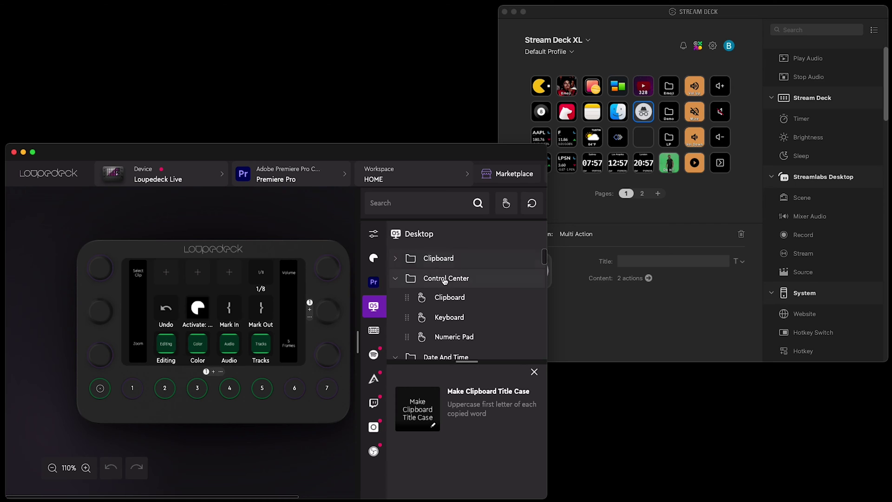
scroll(446, 281, "down", 1)
scroll(449, 283, "down", 6)
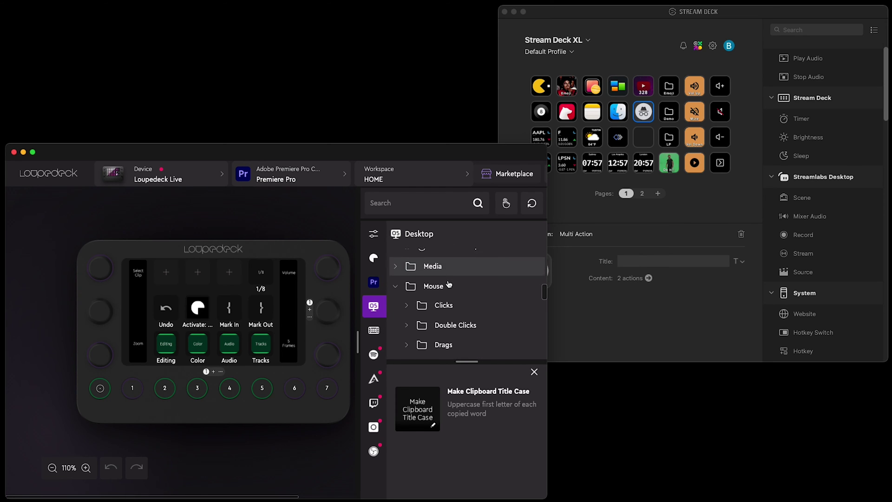
scroll(449, 284, "down", 2)
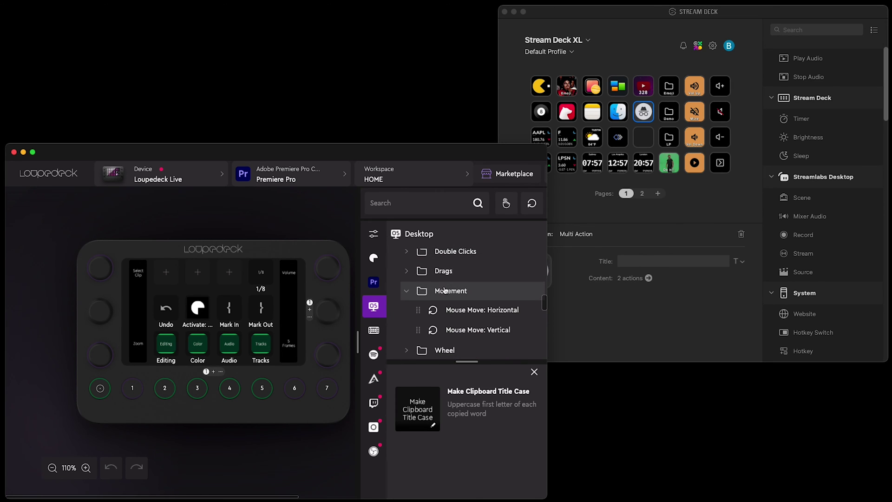
left_click_drag(422, 311, 104, 316)
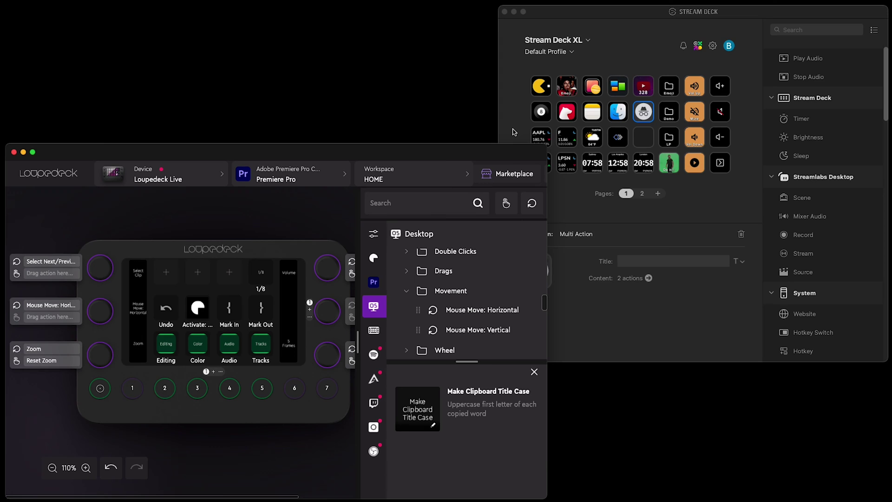
Bring Stream Deck to the front with no key selected for configuration.
left_click(512, 132)
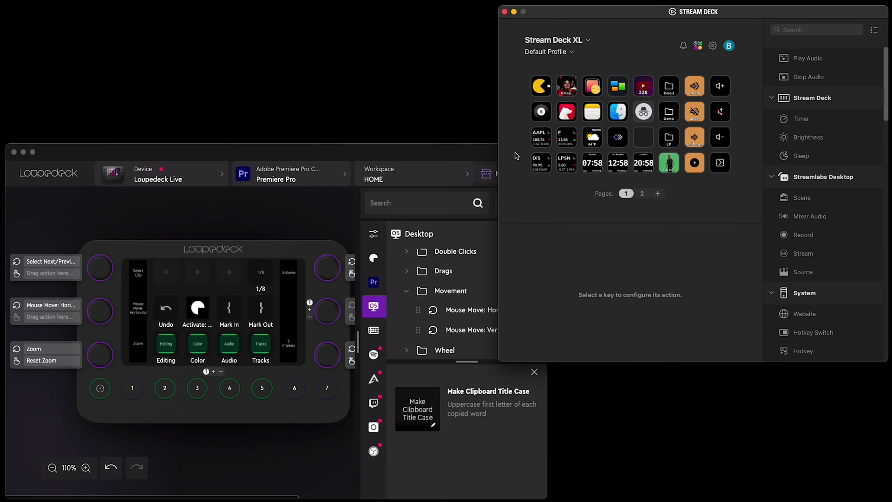
Bring Loupedeck forward via the Custom category, then return to the Desktop action folders.
left_click(373, 258)
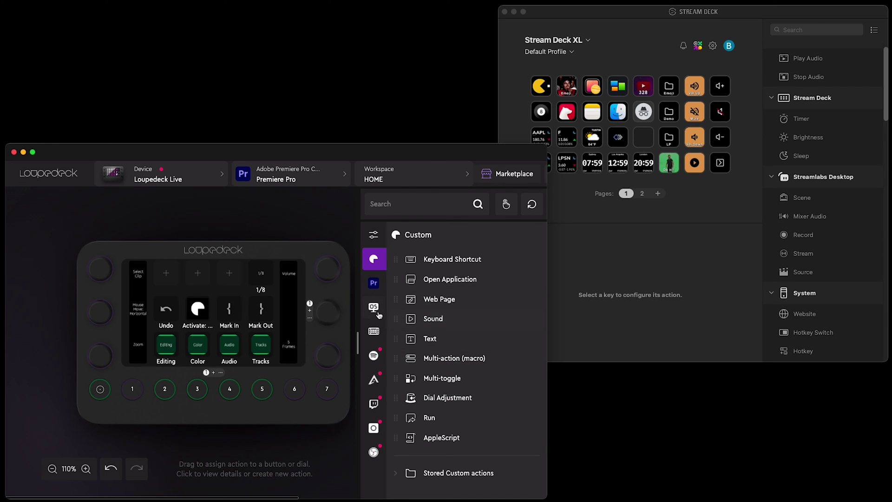
left_click(374, 307)
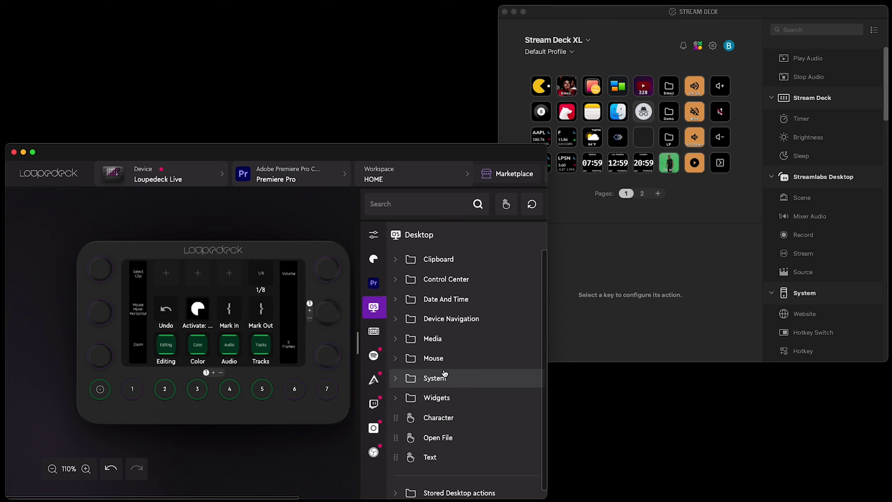
left_click(652, 244)
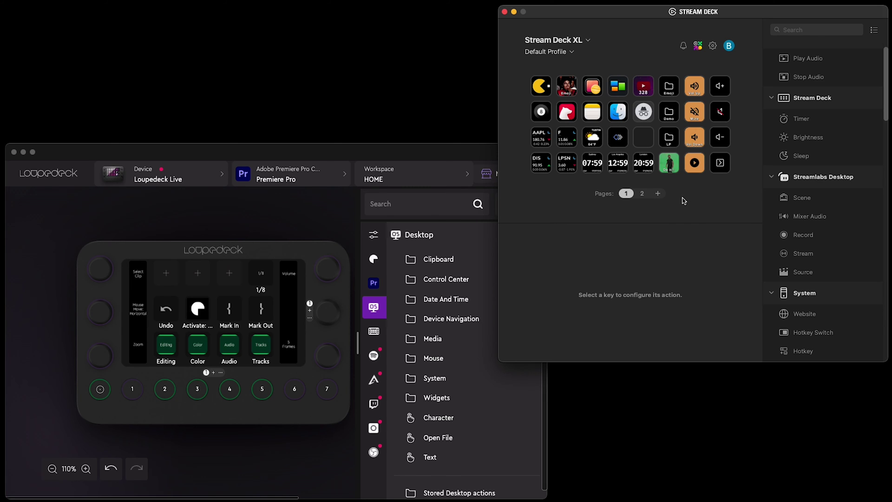
scroll(795, 156, "up", 1)
scroll(794, 157, "down", 10)
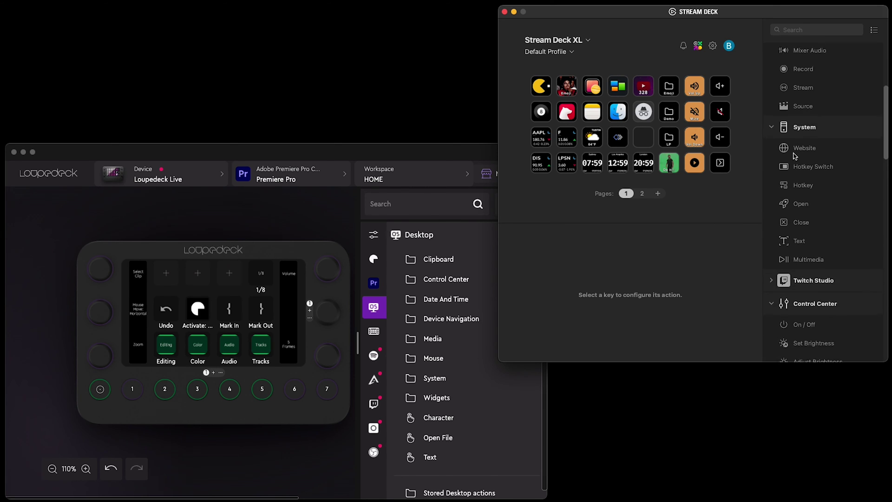
scroll(794, 156, "up", 3)
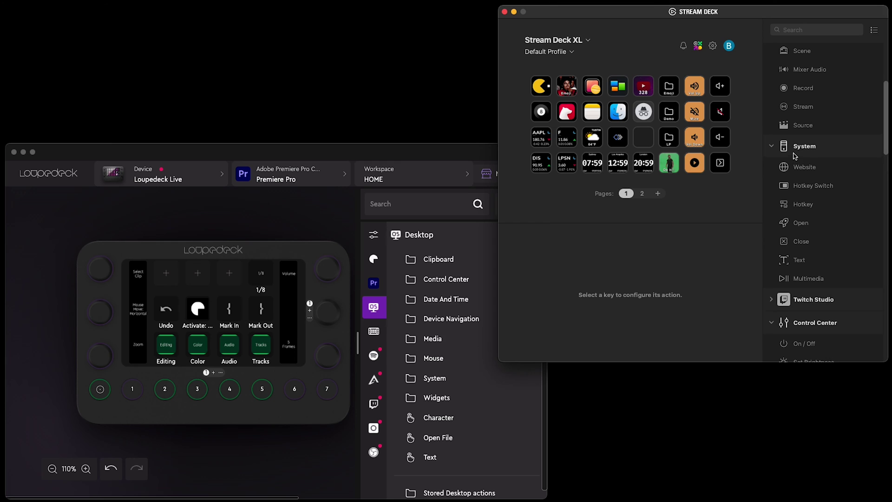
scroll(795, 157, "down", 15)
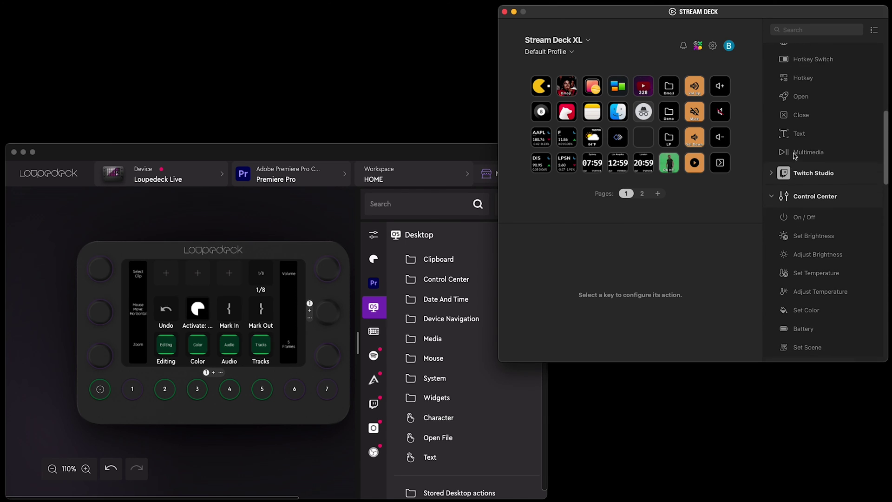
scroll(794, 157, "down", 16)
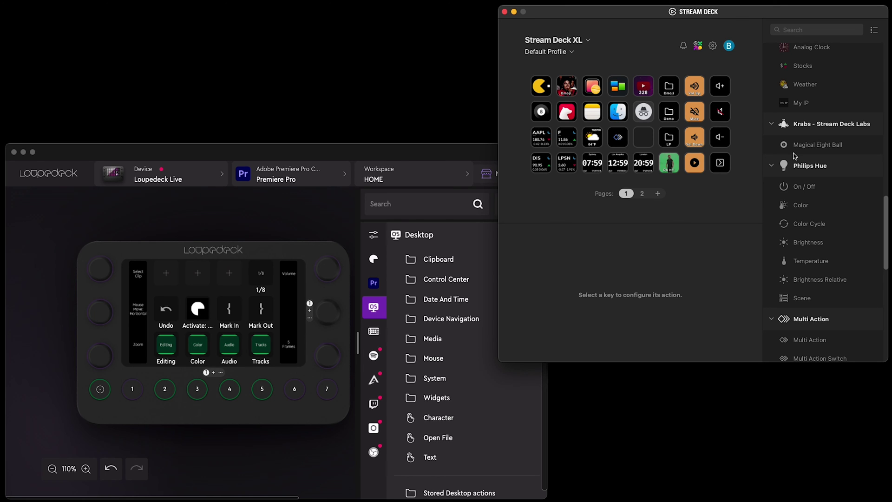
left_click(353, 153)
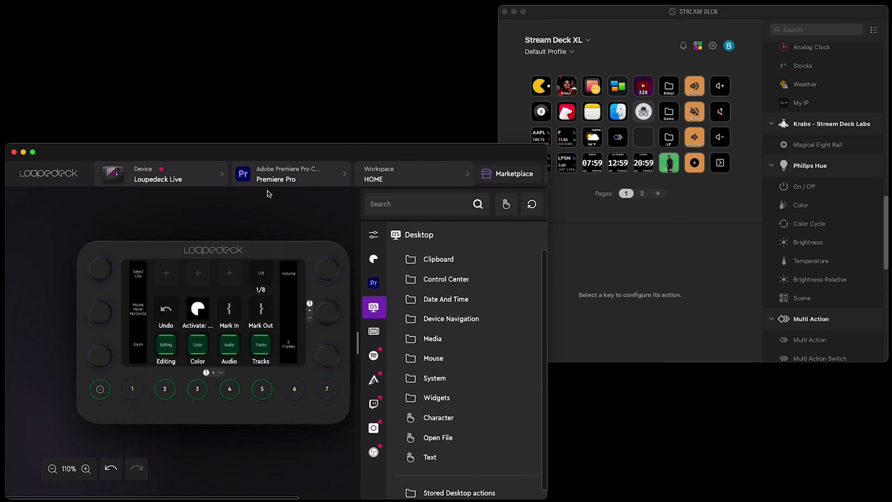